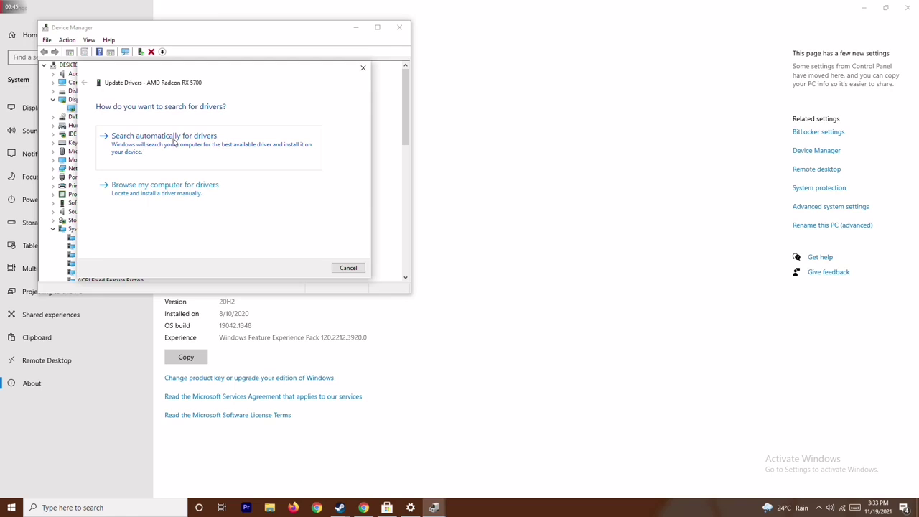
# - Search automatically for drivers for the AMD Radeon RX 5700 and close Device Manager and the system information page
pyautogui.click(173, 139)
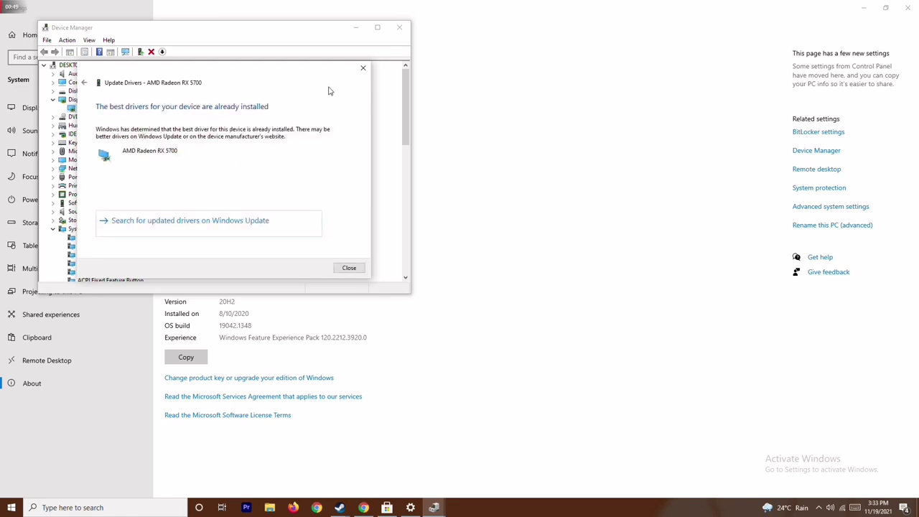
pyautogui.click(363, 67)
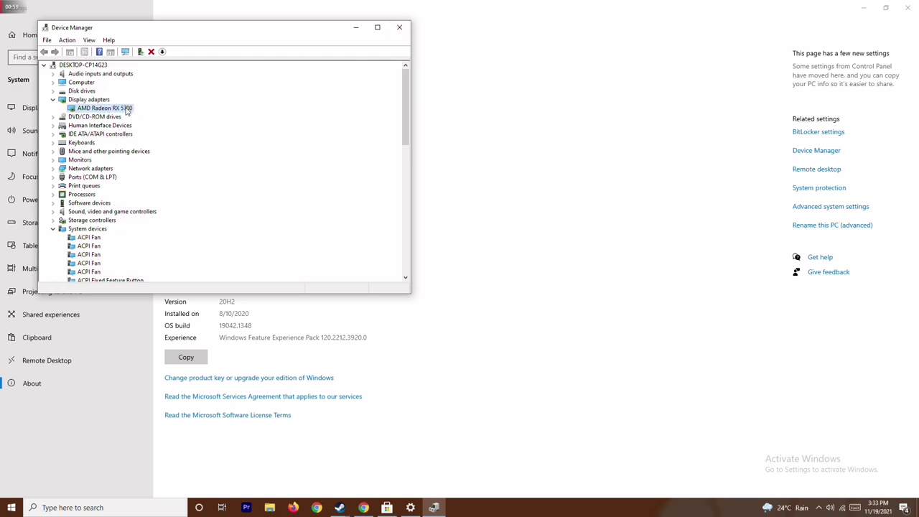
pyautogui.click(51, 100)
pyautogui.click(52, 220)
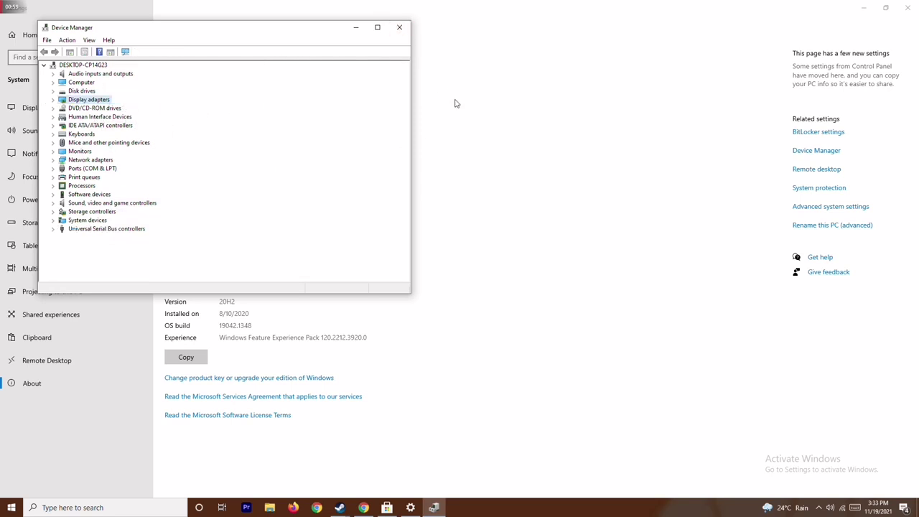
pyautogui.click(399, 27)
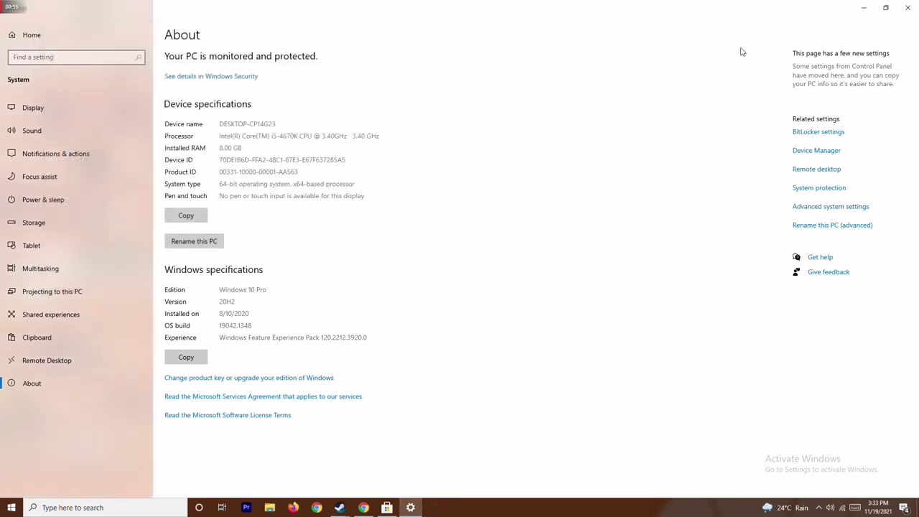
pyautogui.click(906, 8)
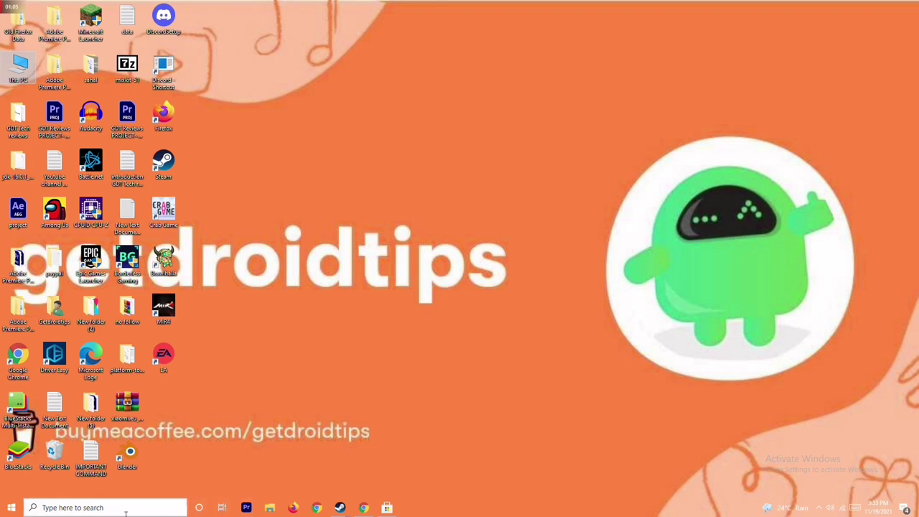
# - View the Windows Update page in the Windows Settings and close it
pyautogui.click(75, 507)
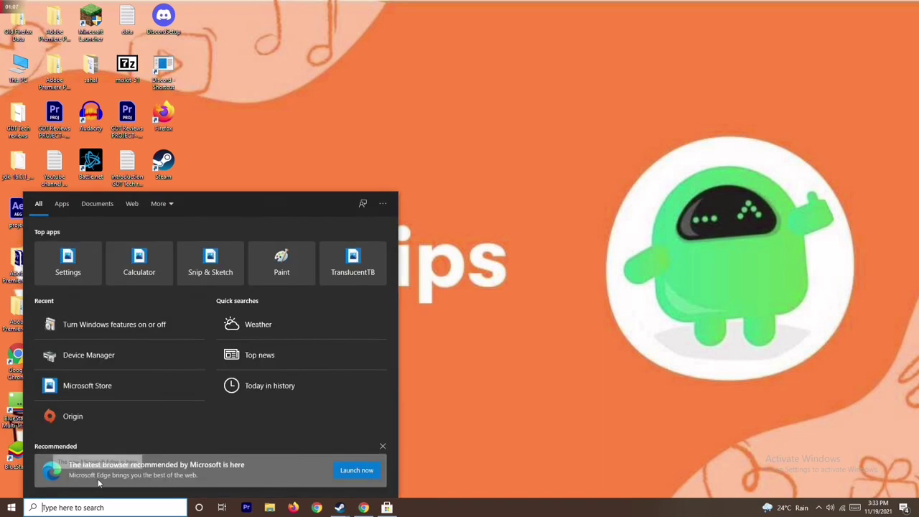
pyautogui.write('sett')
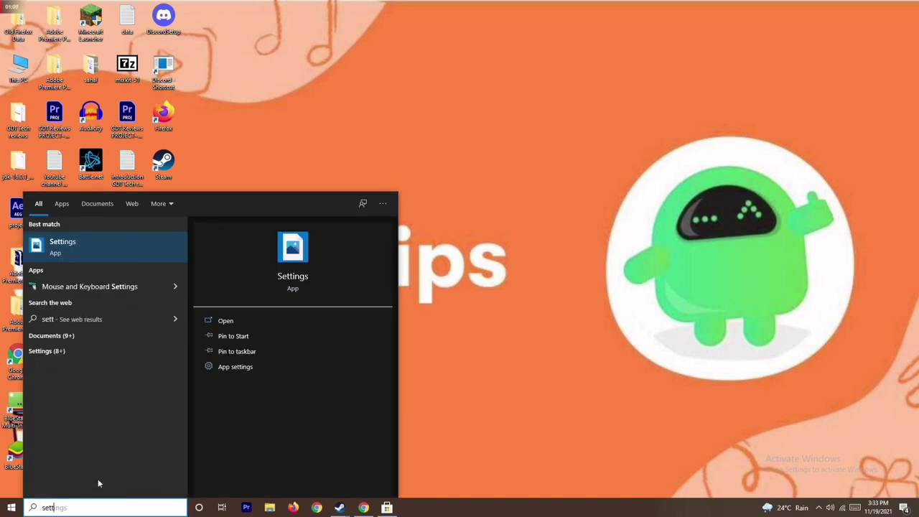
pyautogui.click(130, 250)
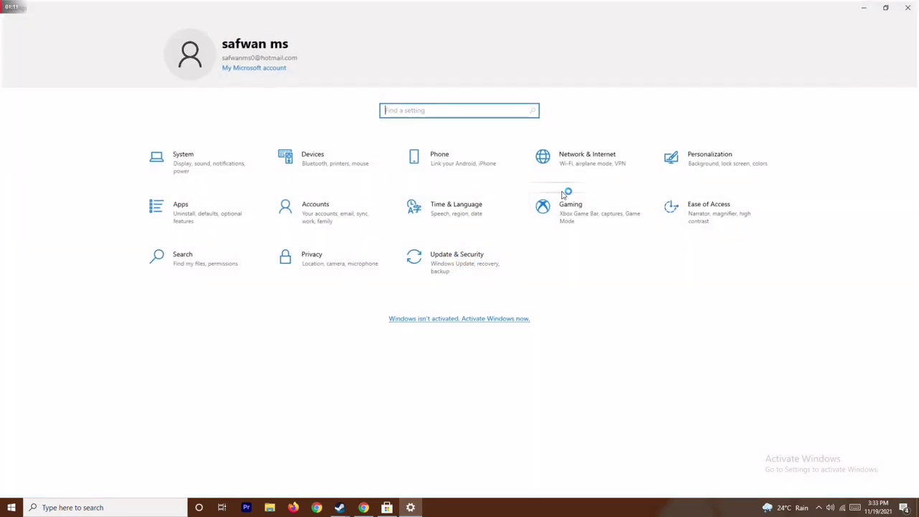
pyautogui.click(464, 263)
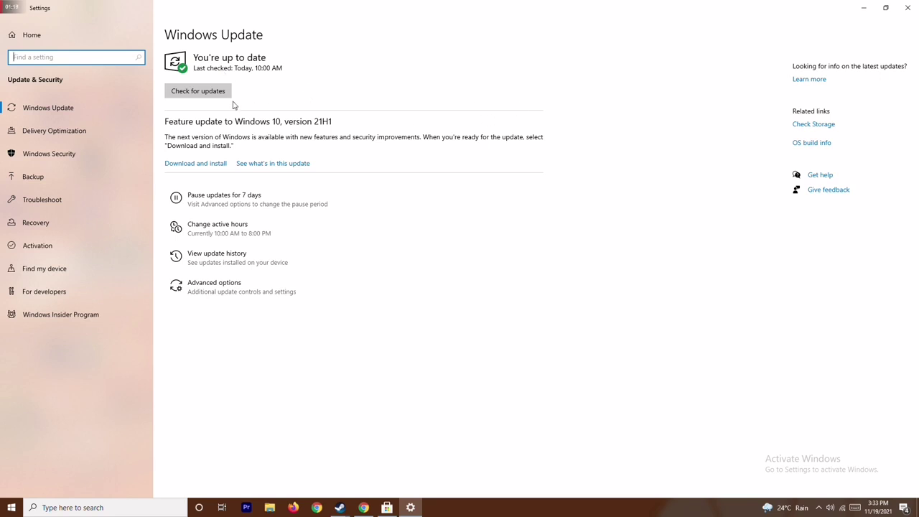
pyautogui.click(903, 14)
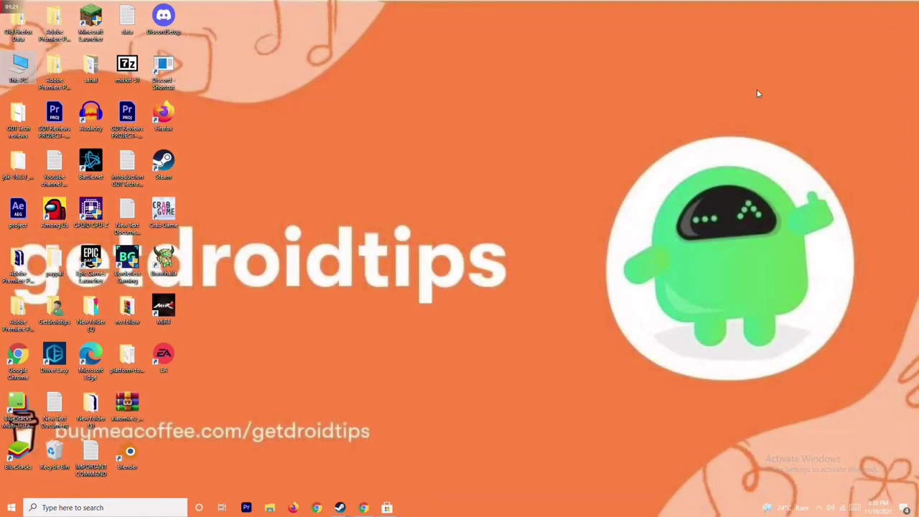
# - End the Microsoft Store task in Task Manager and close Task Manager
pyautogui.rightClick(562, 174)
pyautogui.click(505, 218)
pyautogui.rightClick(489, 510)
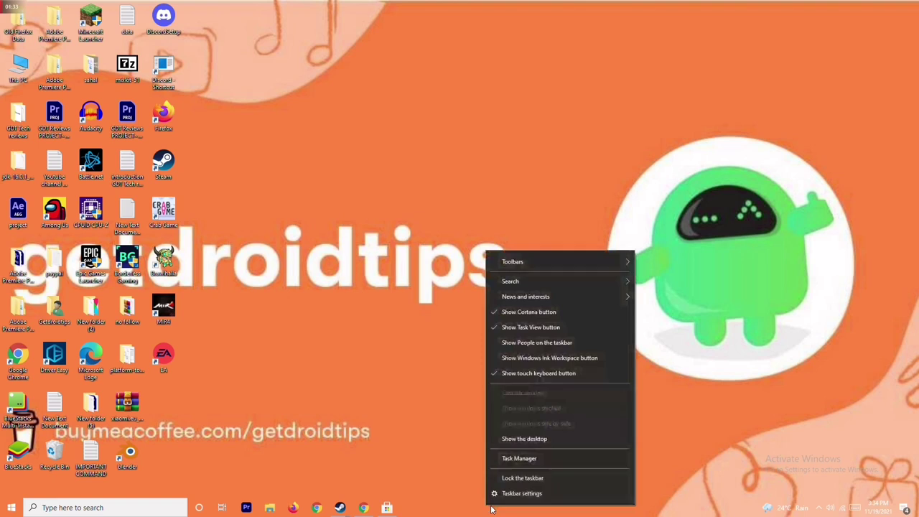
pyautogui.click(548, 459)
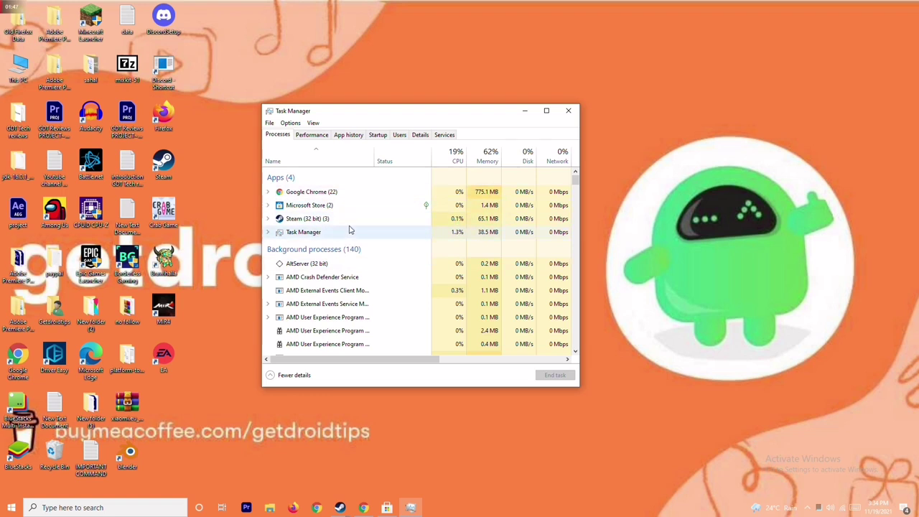
pyautogui.click(360, 207)
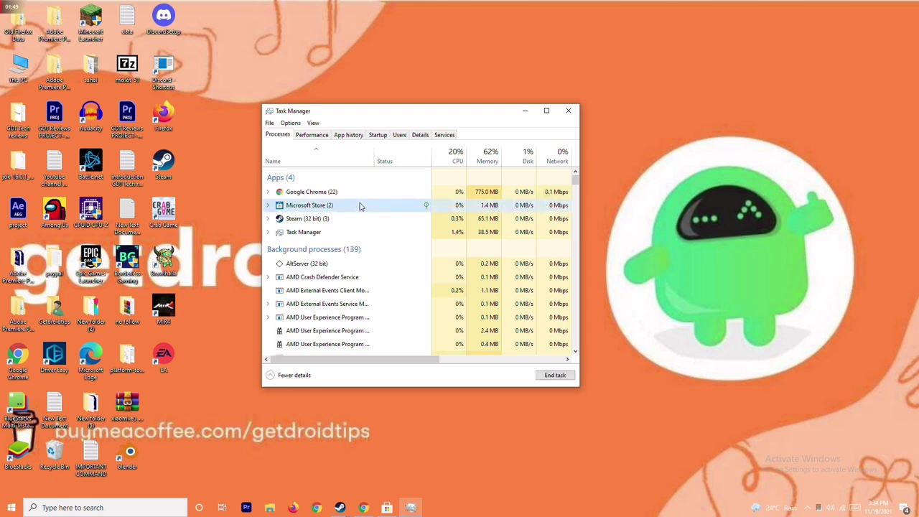
pyautogui.rightClick(391, 209)
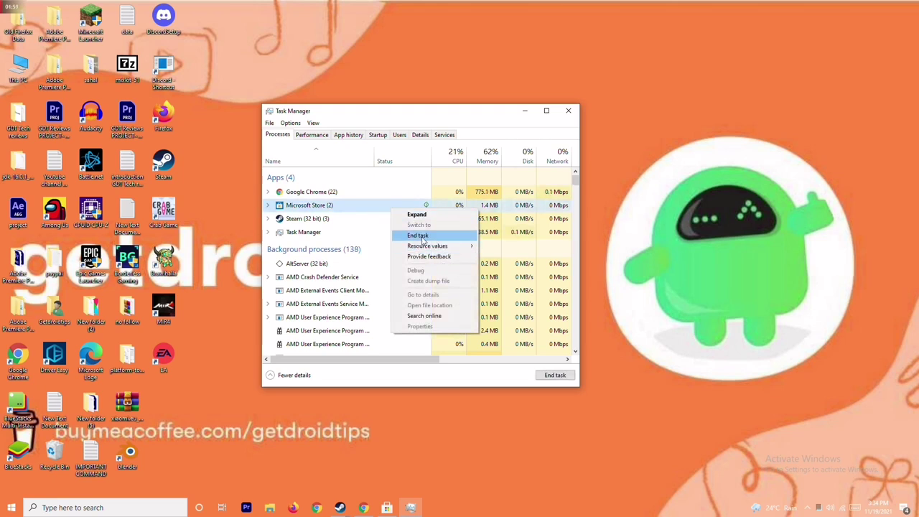
pyautogui.click(401, 235)
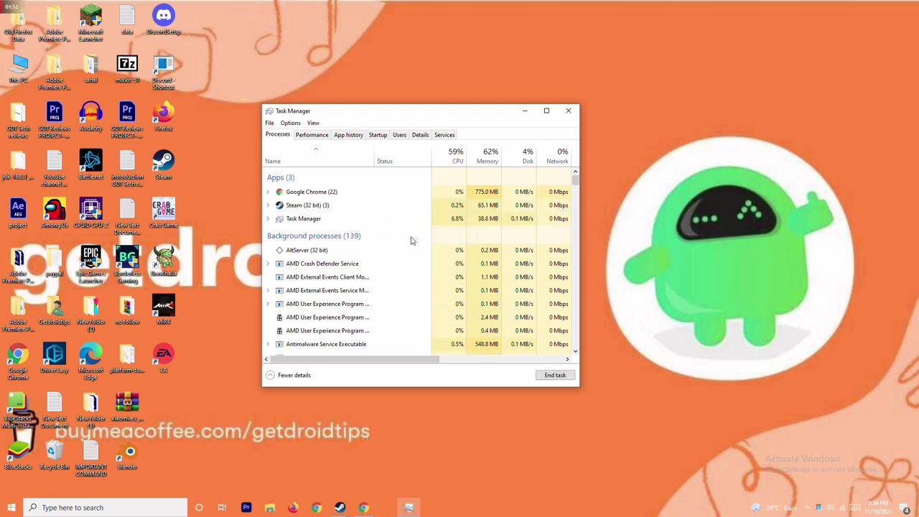
pyautogui.click(568, 112)
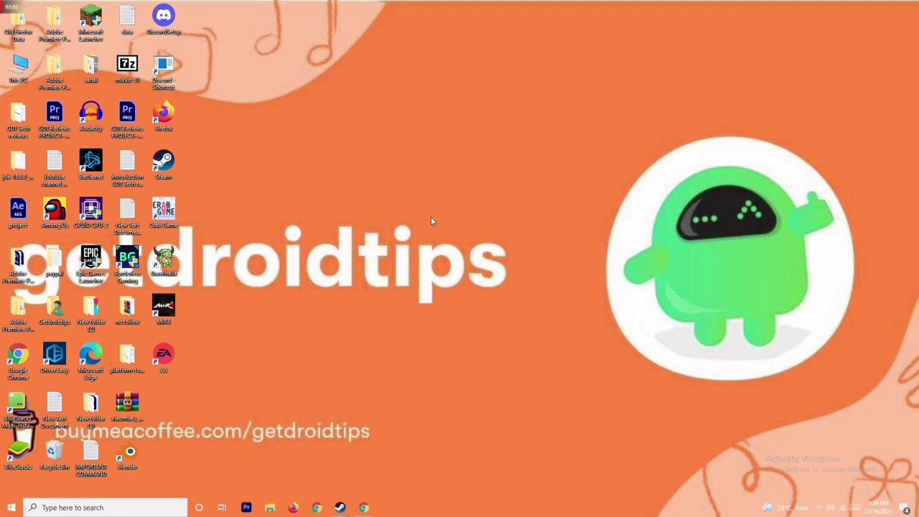
pyautogui.rightClick(169, 227)
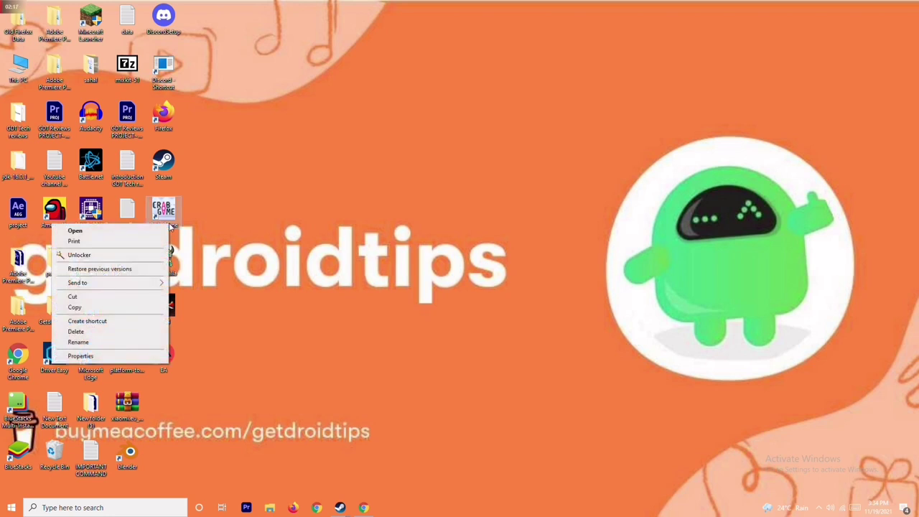
pyautogui.click(223, 211)
pyautogui.rightClick(170, 226)
pyautogui.click(238, 220)
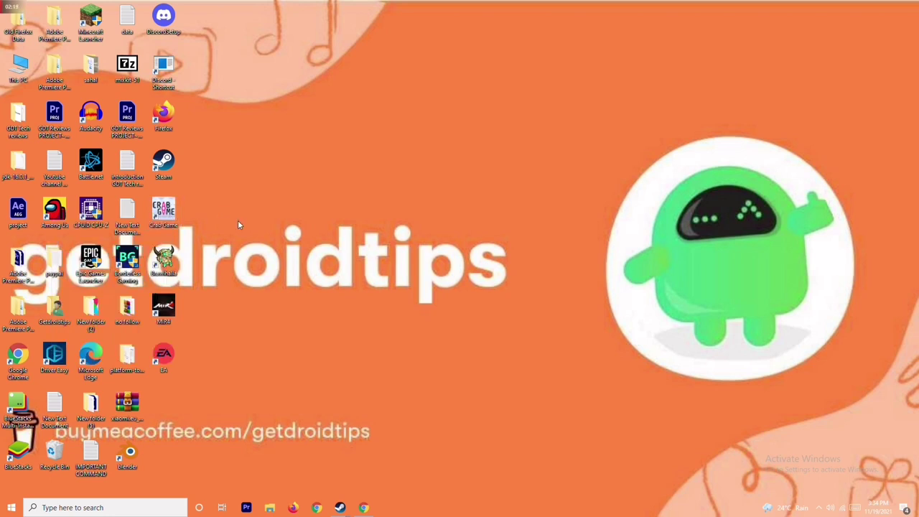
pyautogui.rightClick(163, 225)
pyautogui.click(80, 352)
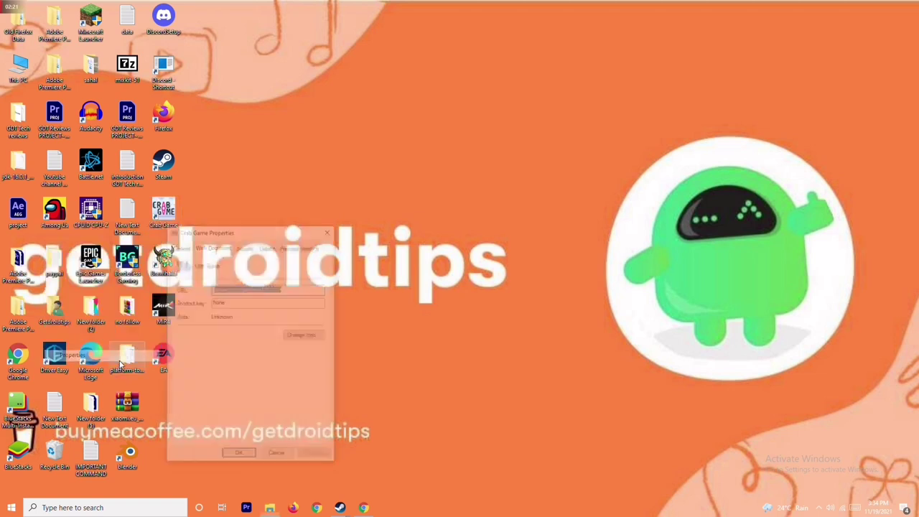
pyautogui.click(330, 230)
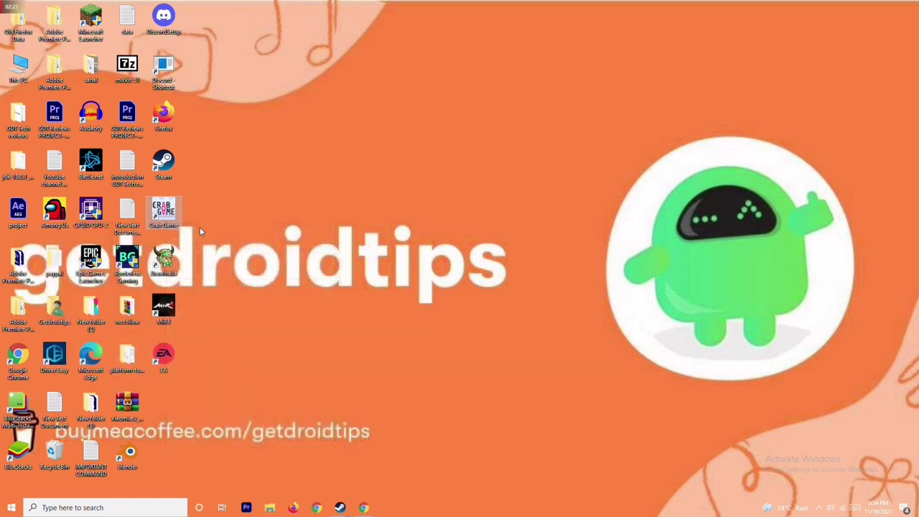
# - Switch to Steam and browse Crab Game's local files to open its installation folder
pyautogui.moveTo(343, 507)
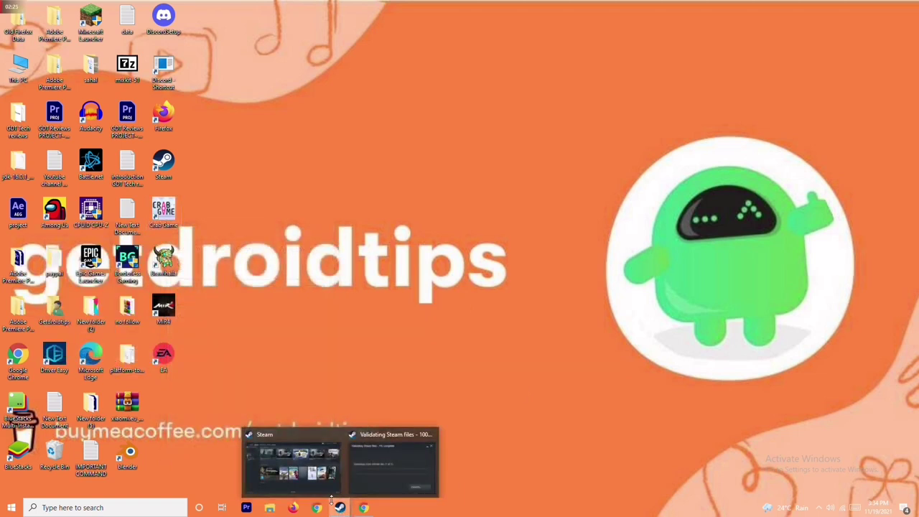
pyautogui.click(319, 460)
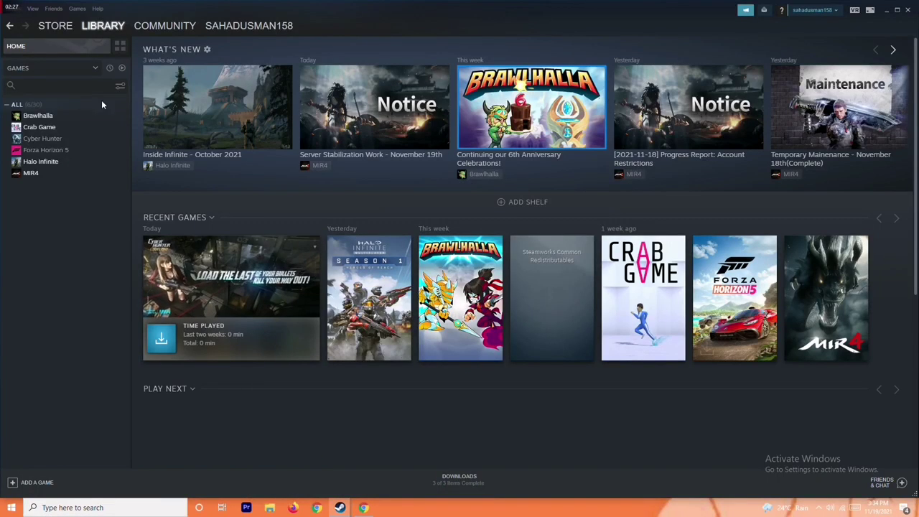
pyautogui.rightClick(89, 127)
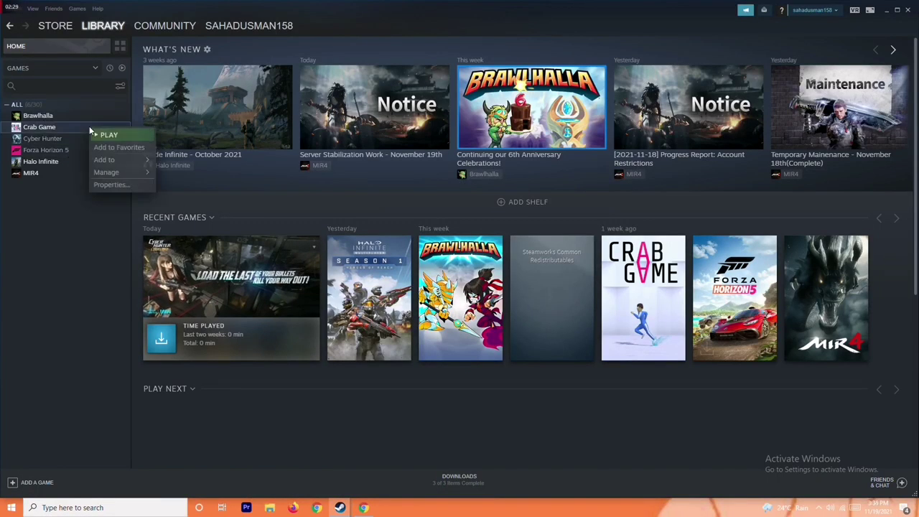
pyautogui.click(107, 185)
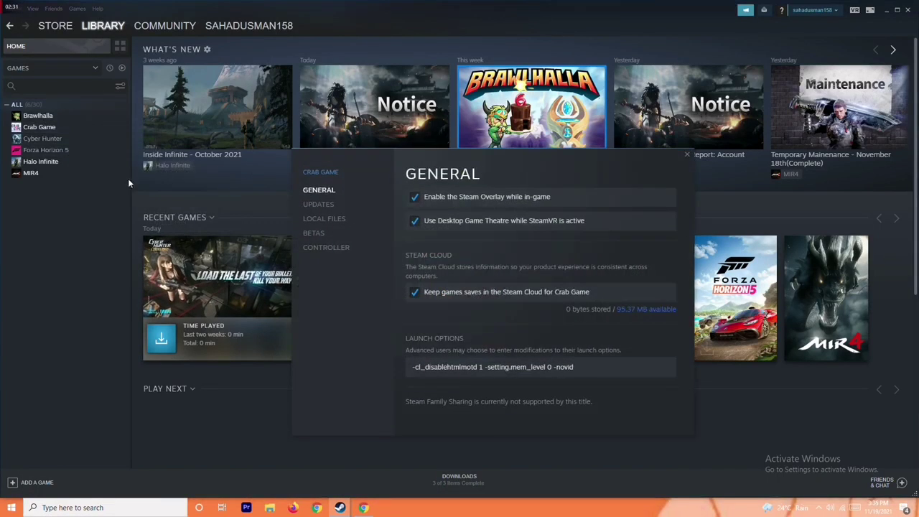
pyautogui.click(347, 217)
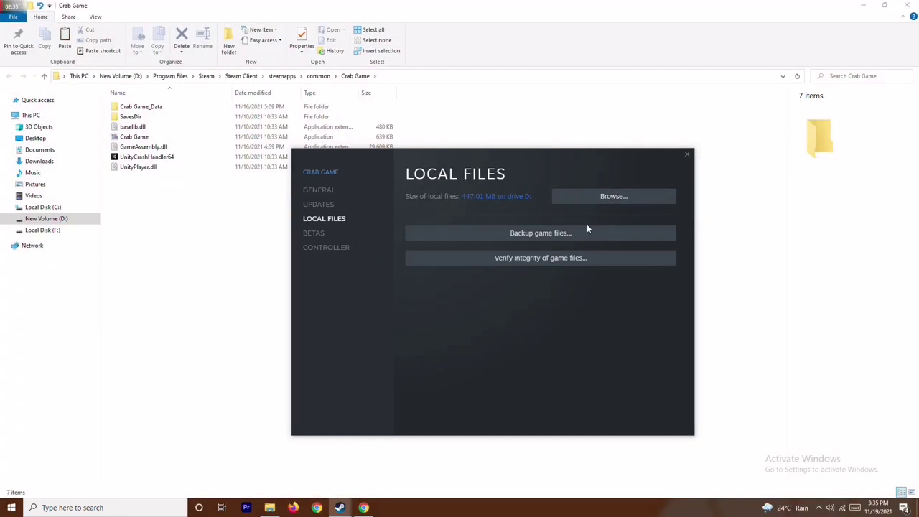
pyautogui.click(207, 269)
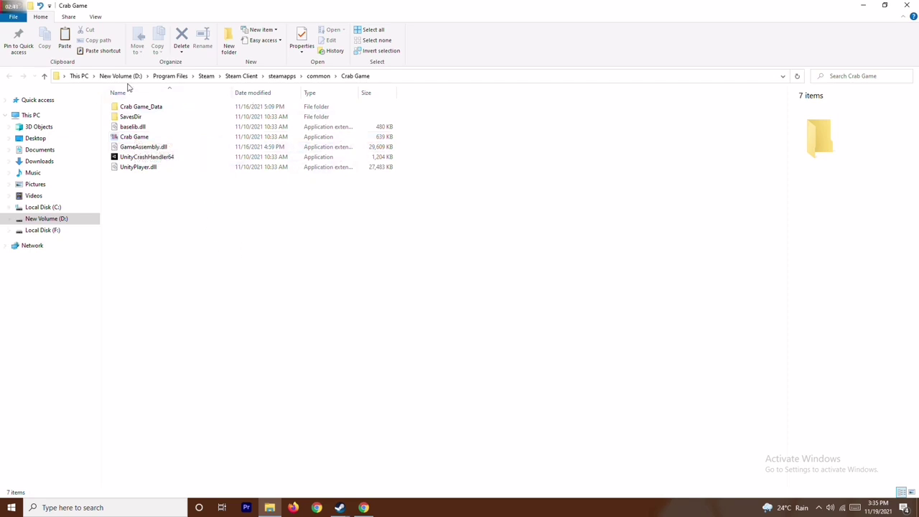
# - Run the Crab Game application as administrator and clear the game folder, Steam and game properties windows from the desktop
pyautogui.click(145, 138)
pyautogui.rightClick(146, 138)
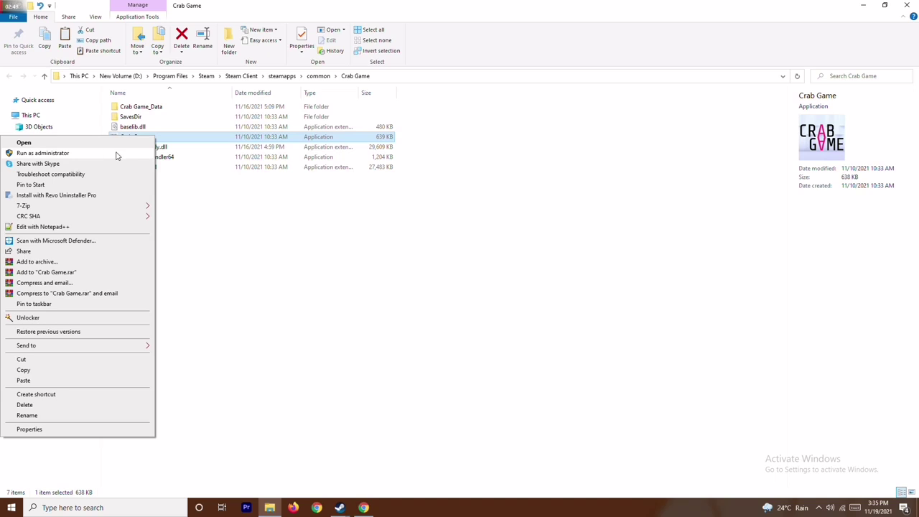
pyautogui.click(117, 155)
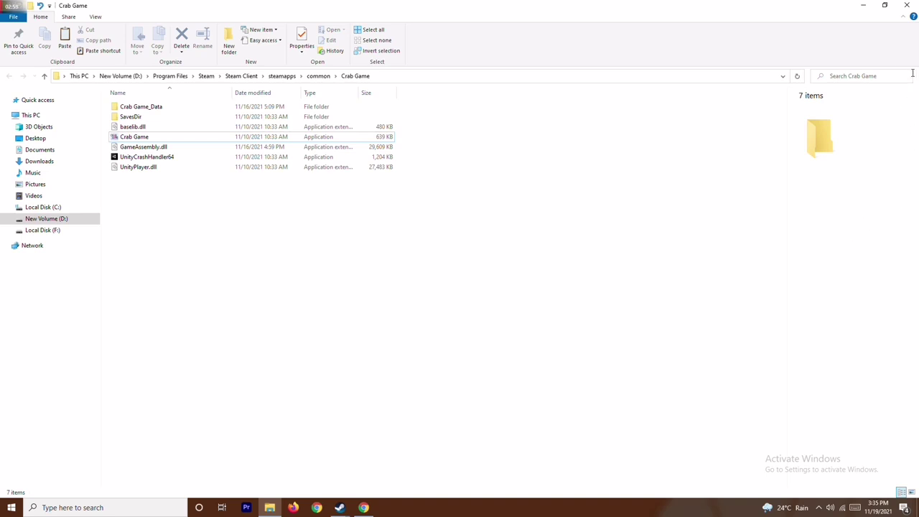
pyautogui.click(908, 5)
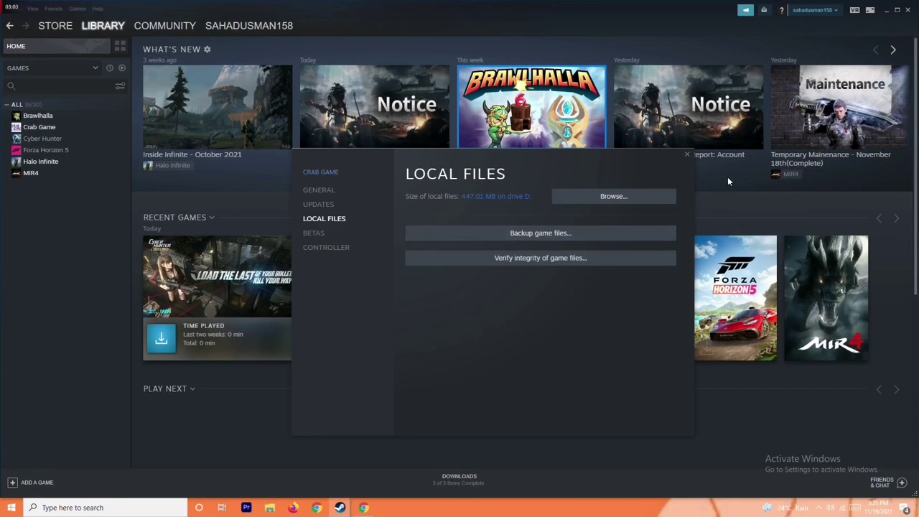
pyautogui.click(886, 10)
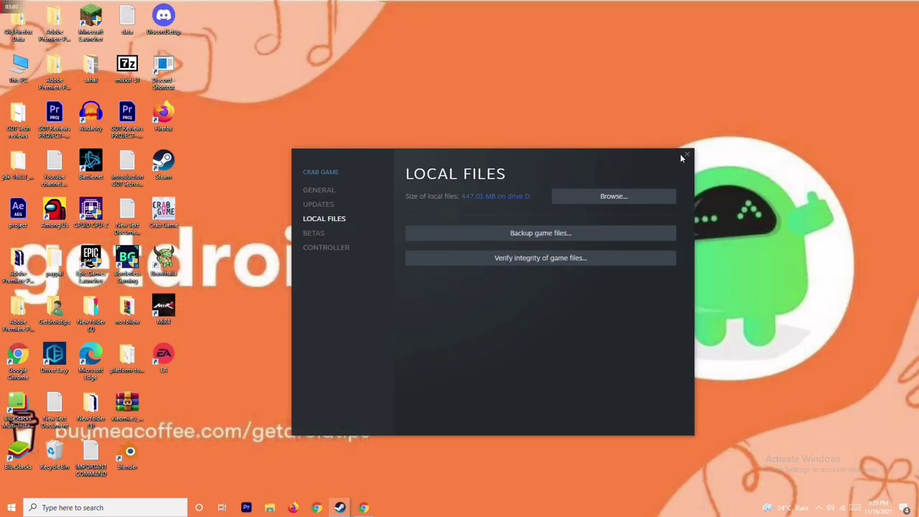
pyautogui.click(685, 154)
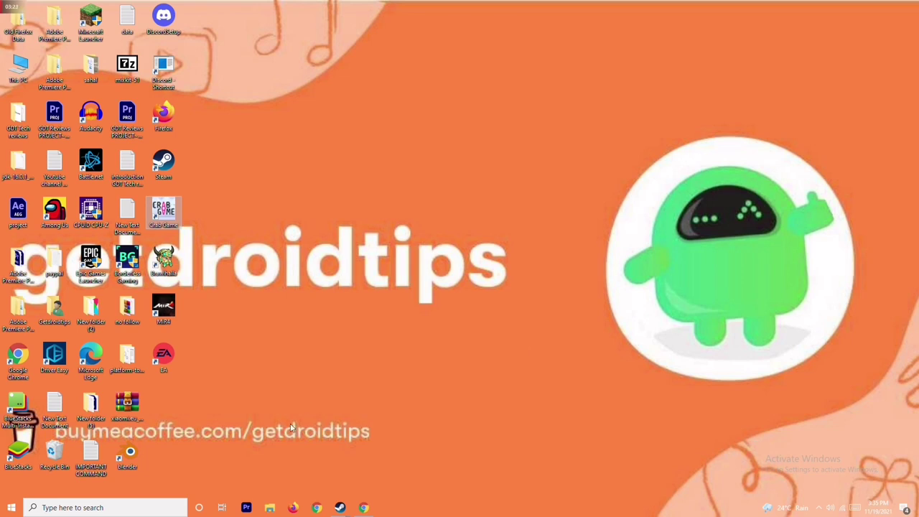
# - Search Windows for "windows" and open Windows Defender Firewall
pyautogui.click(109, 507)
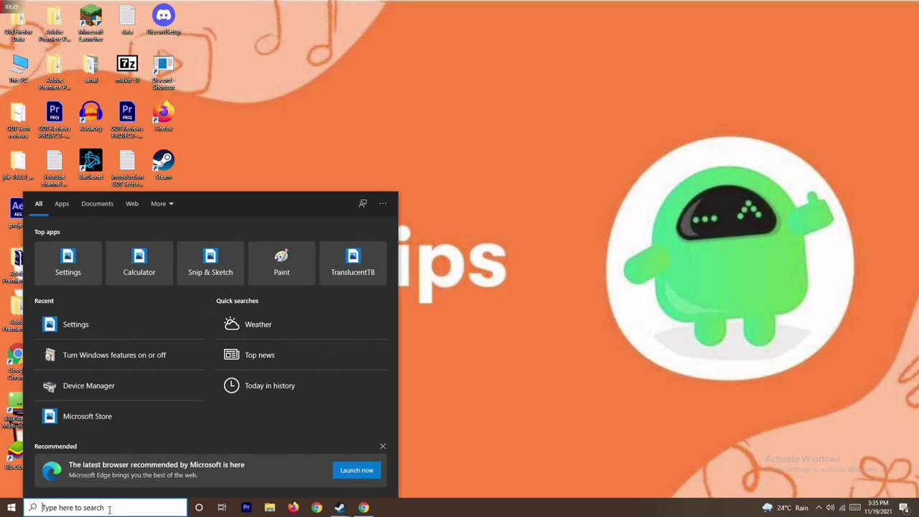
pyautogui.write('w')
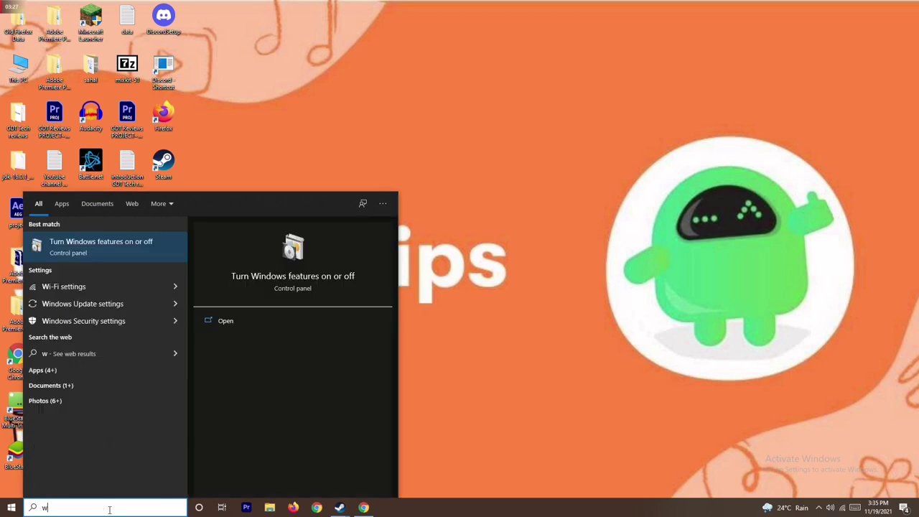
pyautogui.write('indows')
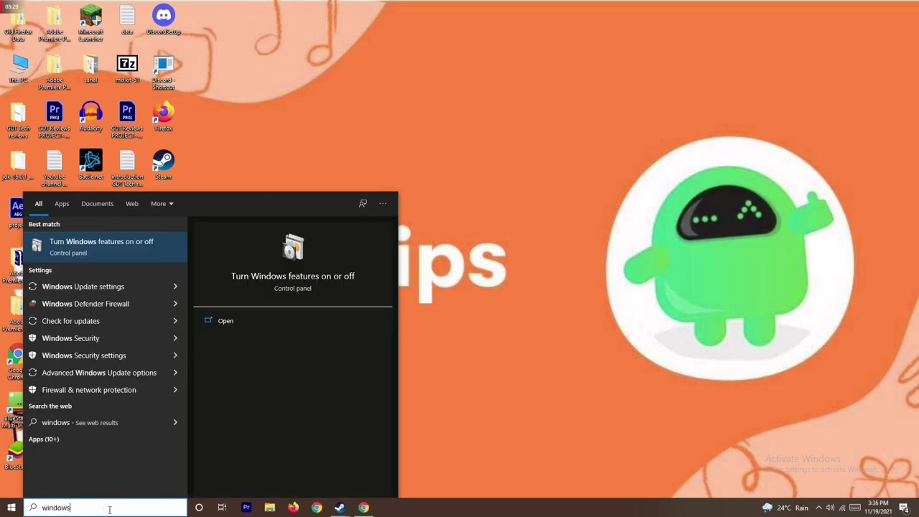
pyautogui.click(131, 303)
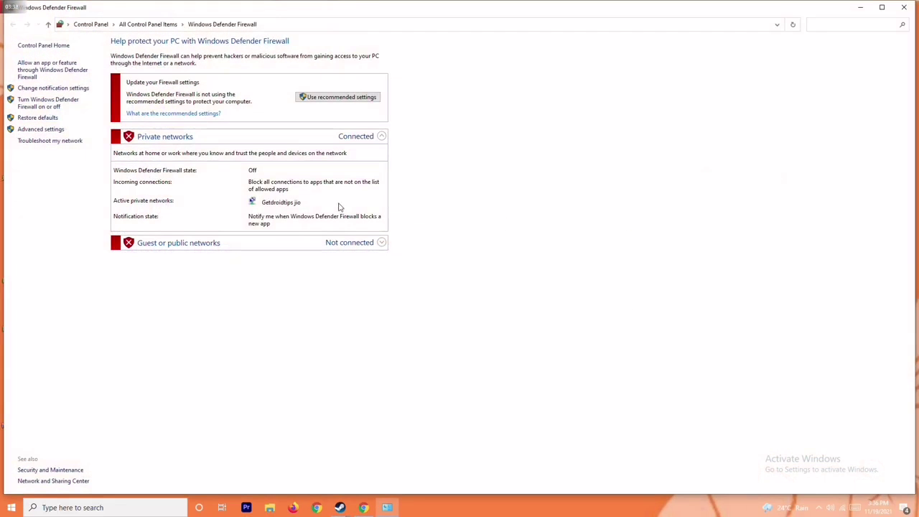
# - Toggle Windows Defender Firewall on and back off for private networks in its customization settings, and close the window without applying
pyautogui.click(49, 100)
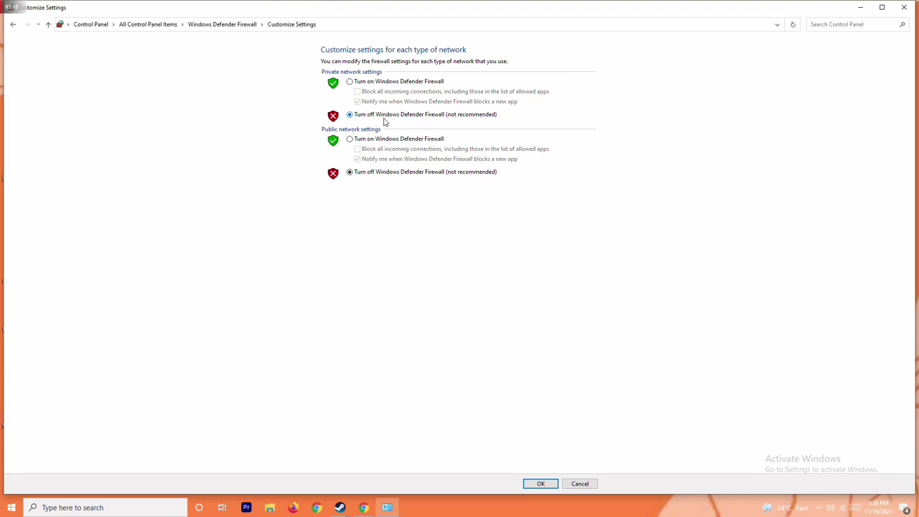
pyautogui.click(361, 83)
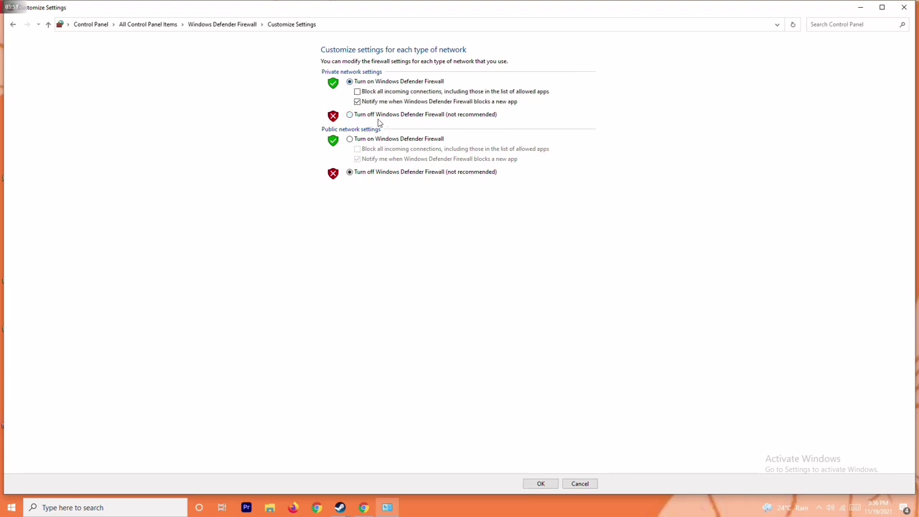
pyautogui.click(376, 120)
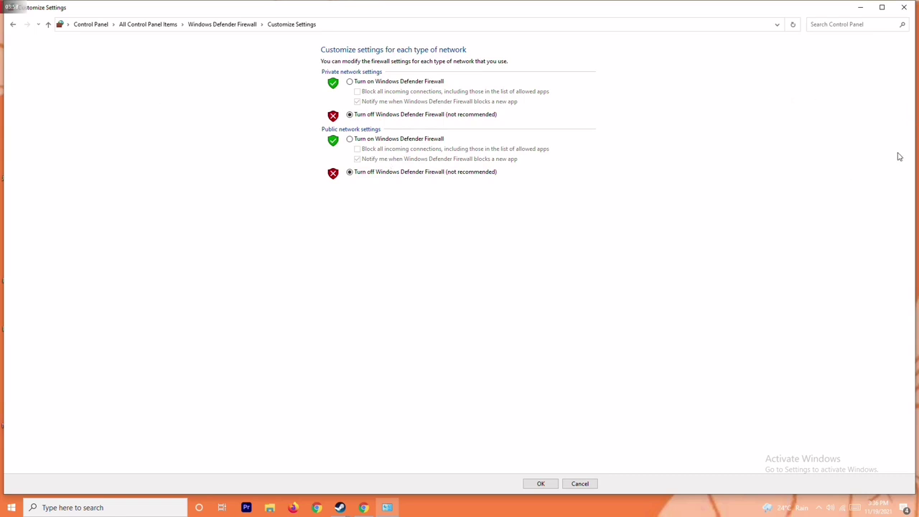
pyautogui.click(904, 8)
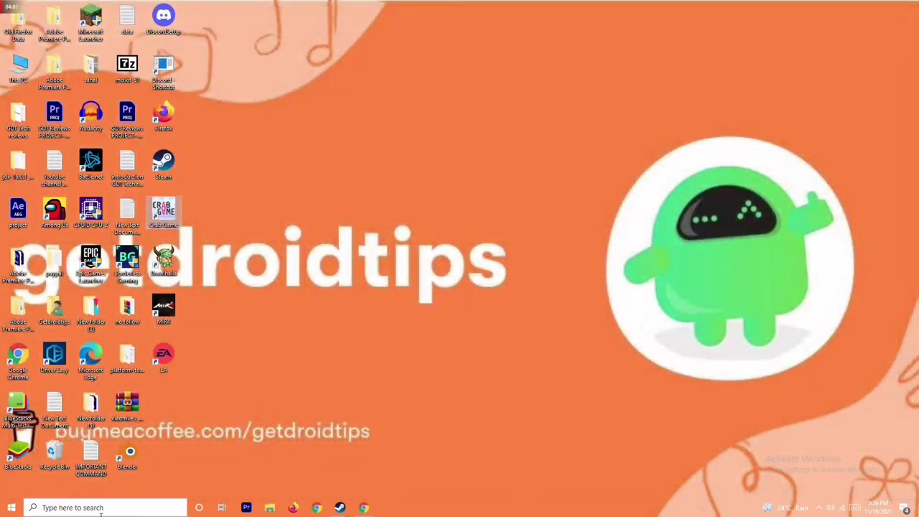
# - Show the power options for restarting the computer in the Start menu and dismiss the menu
pyautogui.click(11, 507)
pyautogui.click(11, 486)
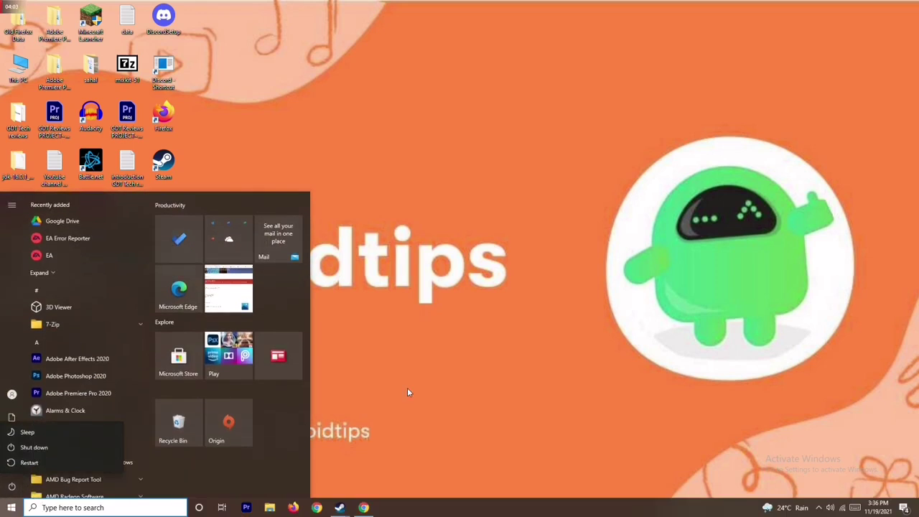
pyautogui.click(480, 339)
pyautogui.click(479, 339)
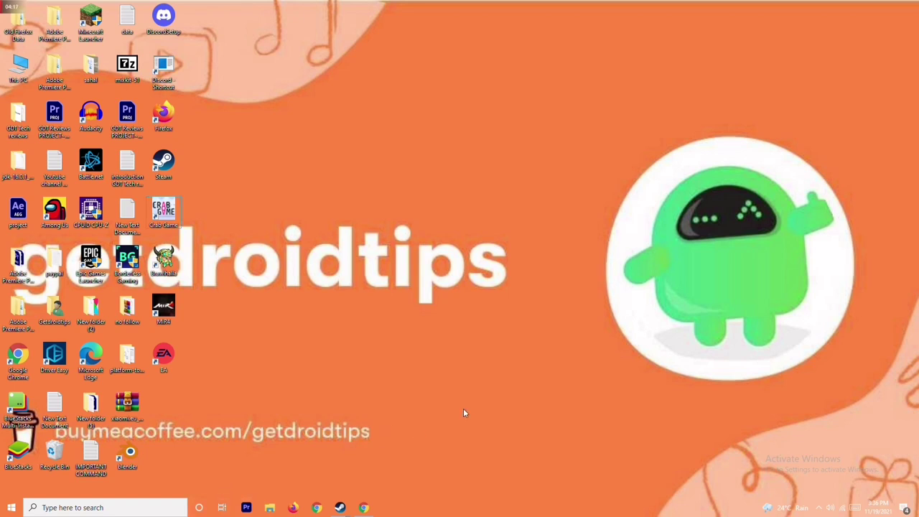
# - Open Windows Settings and go through Update & Security to the Virus & threat protection settings in Windows Security
pyautogui.press('super+i')
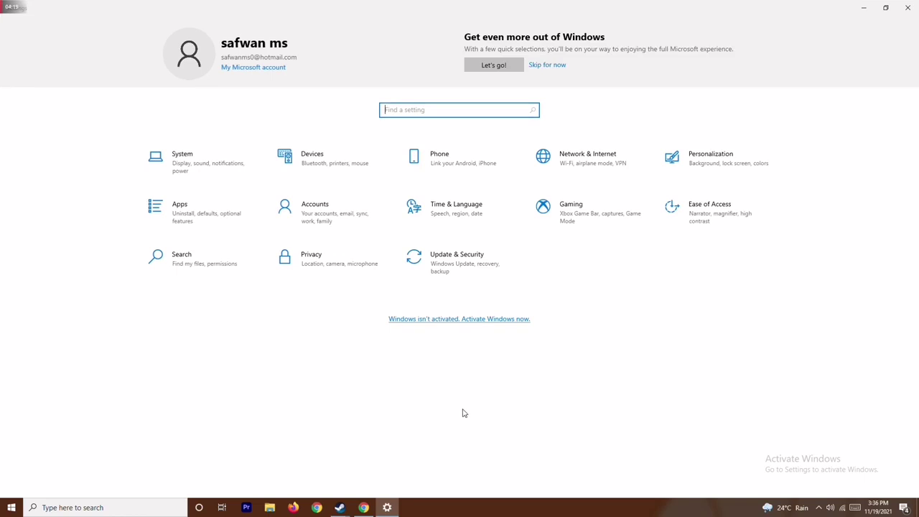
pyautogui.click(467, 257)
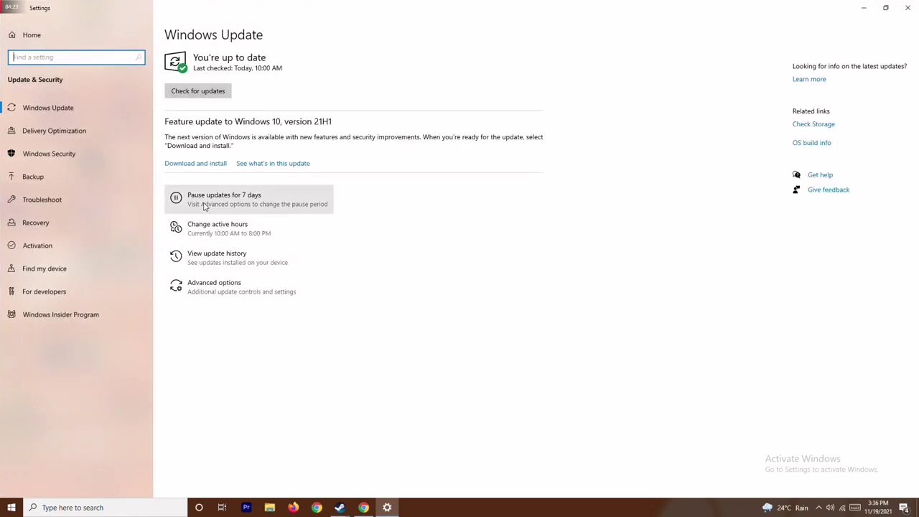
pyautogui.click(57, 155)
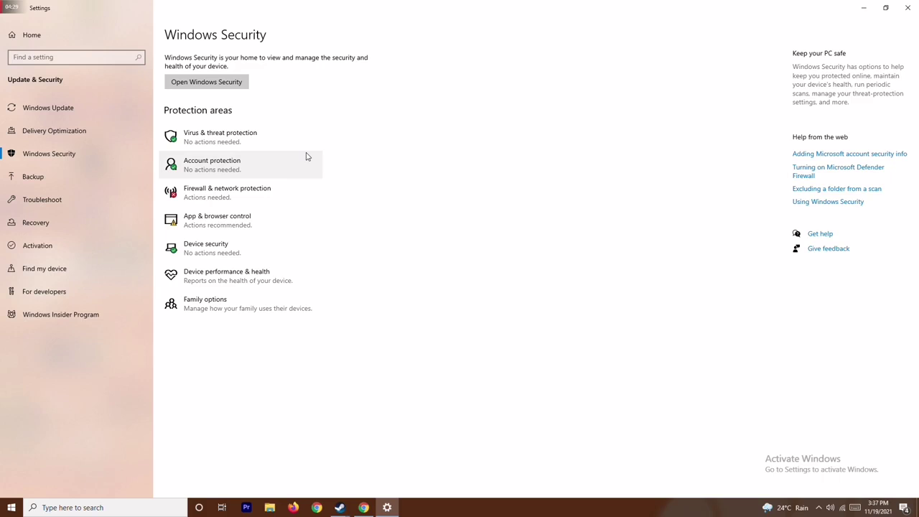
pyautogui.click(279, 140)
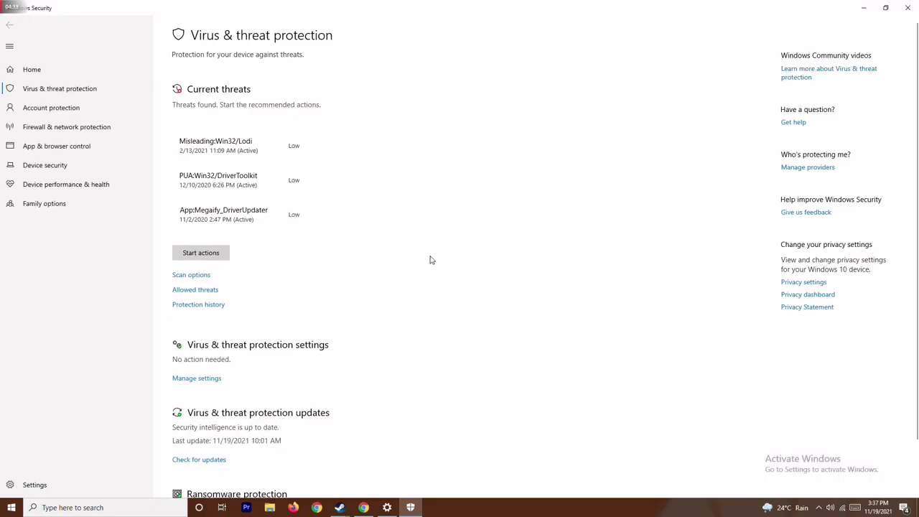
pyautogui.scroll(-2, 427, 263)
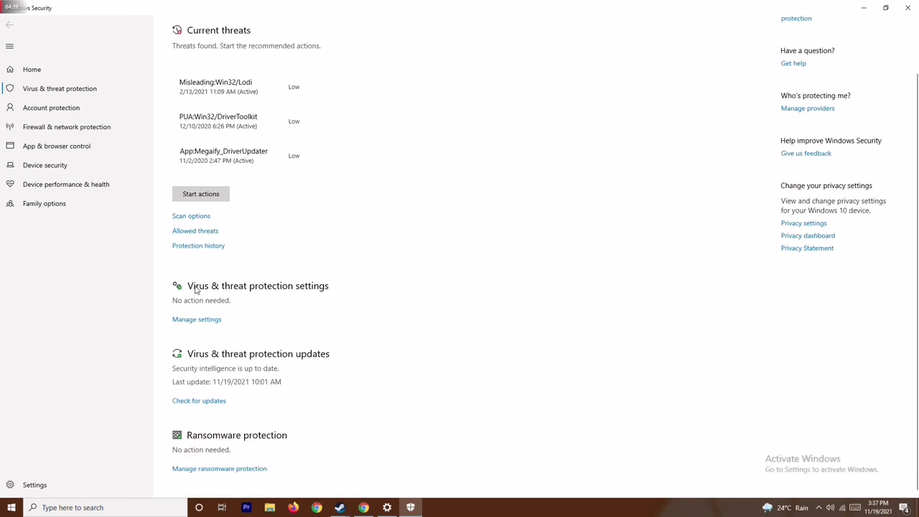
pyautogui.click(204, 322)
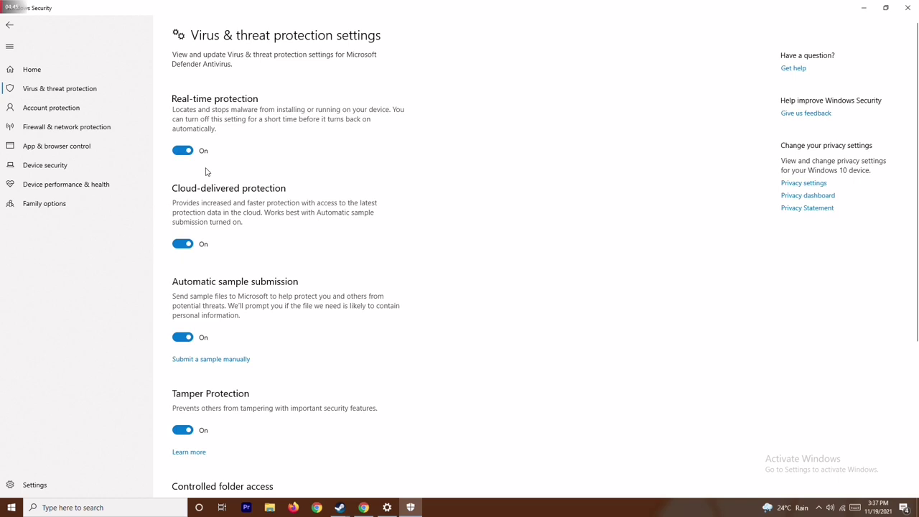
# - Turn off real-time protection, allow Windows Security to make the change, and close the Windows Security and Settings windows
pyautogui.click(182, 150)
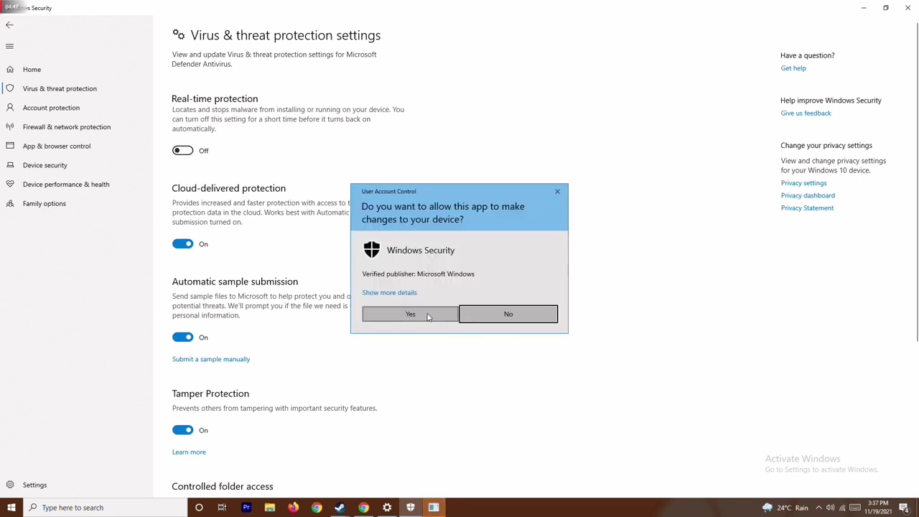
pyautogui.click(428, 317)
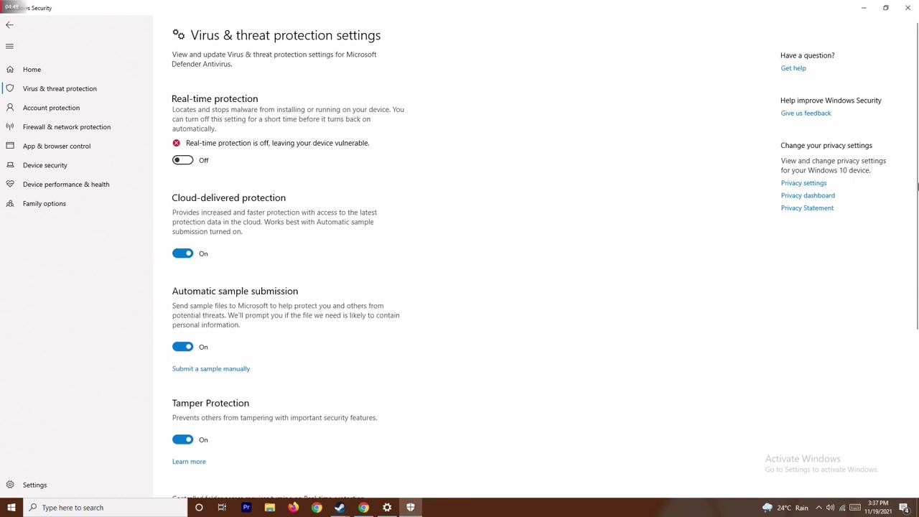
pyautogui.click(907, 8)
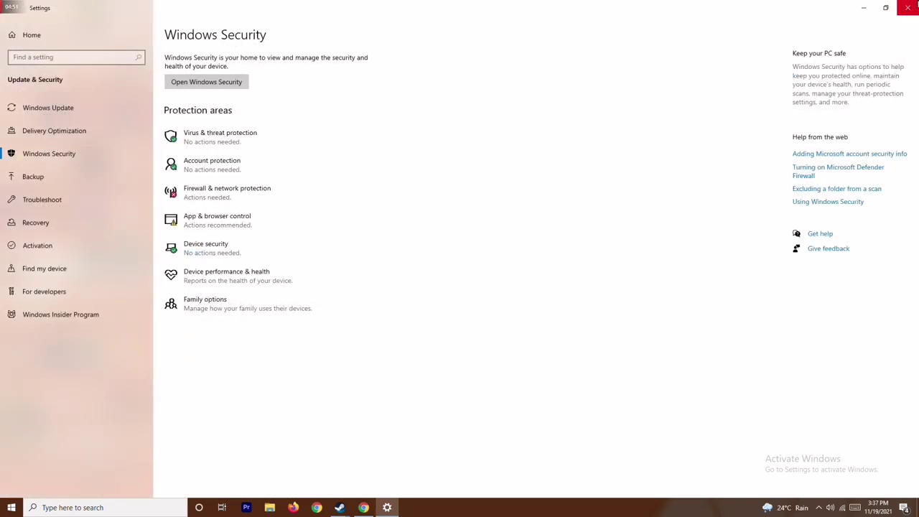
pyautogui.click(915, 5)
pyautogui.rightClick(370, 219)
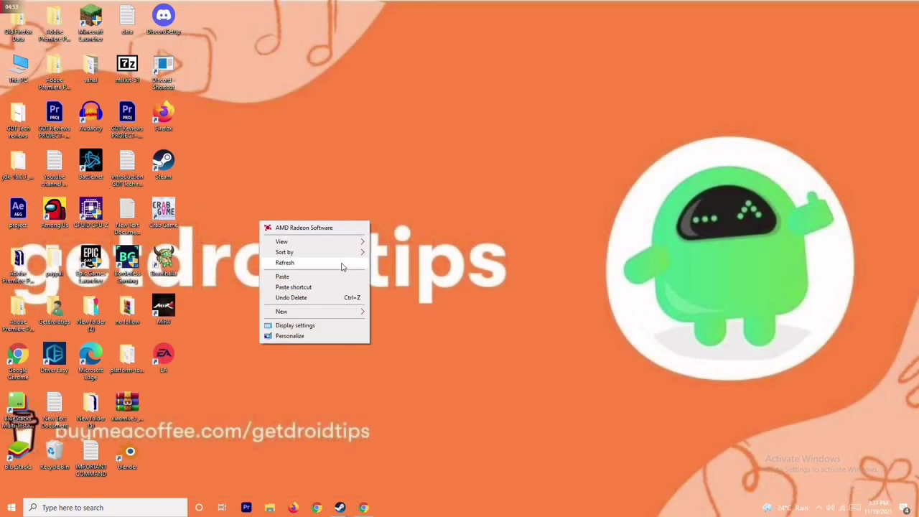
pyautogui.click(342, 264)
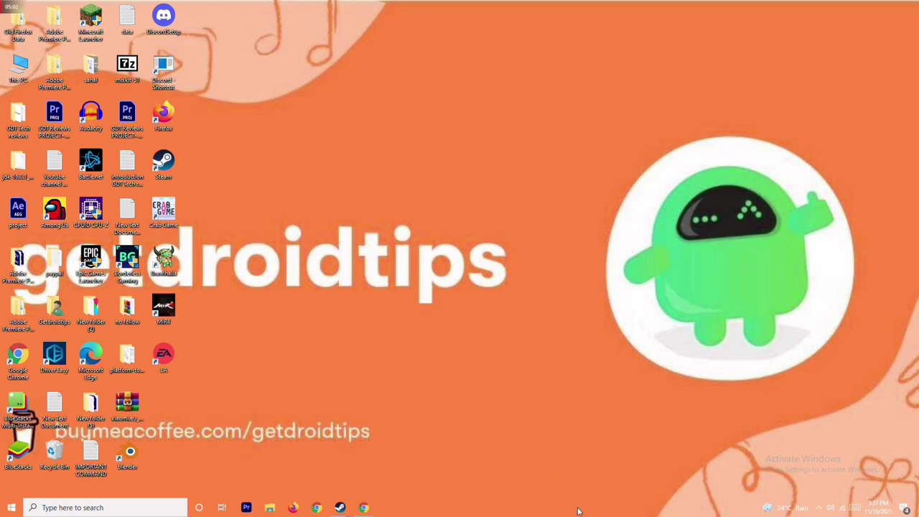
pyautogui.rightClick(605, 509)
pyautogui.click(378, 210)
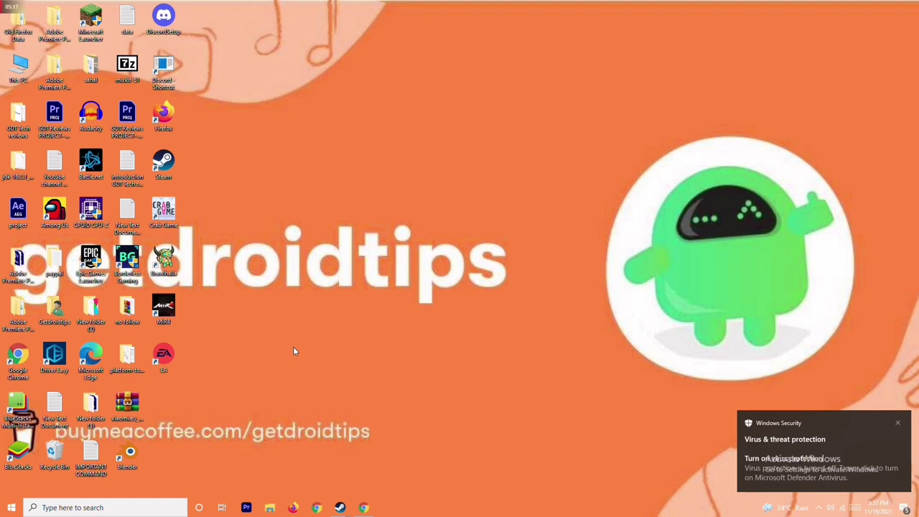
# - Switch to the Steam library, look through the management options of Forza Horizon 5 and open its library page
pyautogui.moveTo(338, 506)
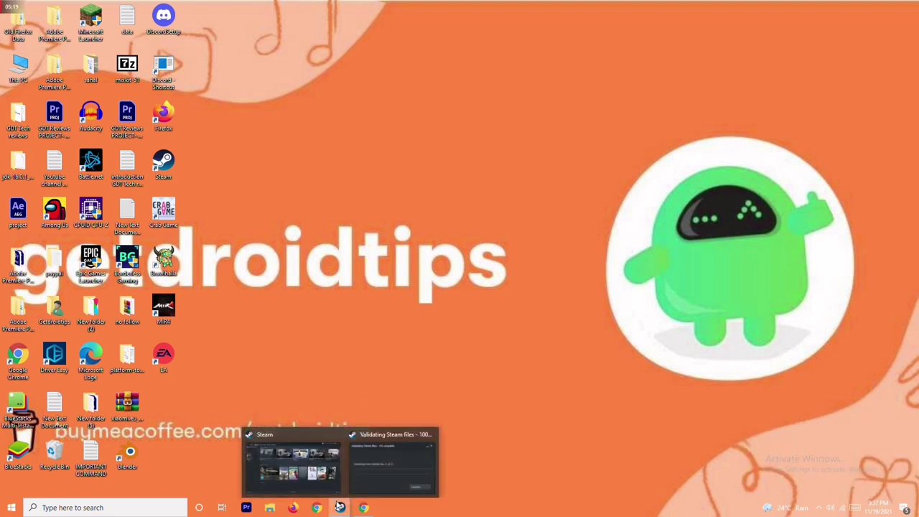
pyautogui.click(323, 462)
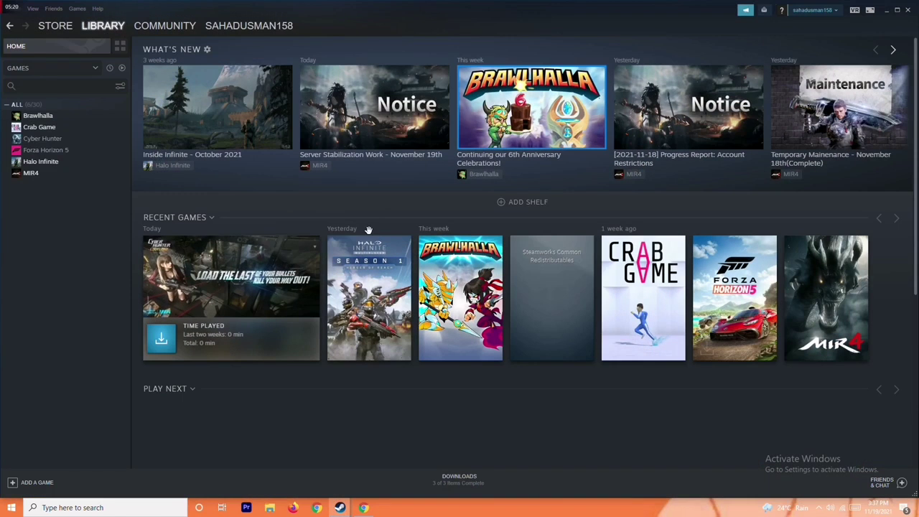
pyautogui.rightClick(77, 155)
pyautogui.moveTo(100, 196)
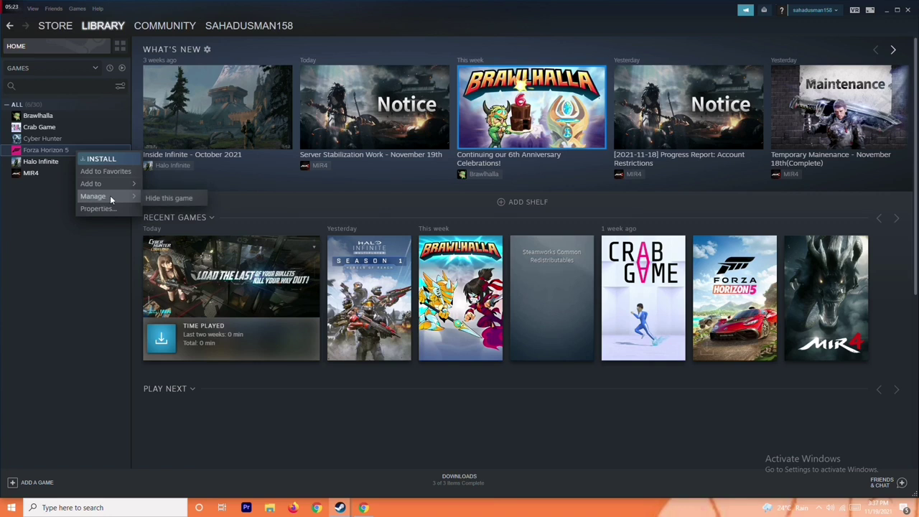
pyautogui.moveTo(131, 186)
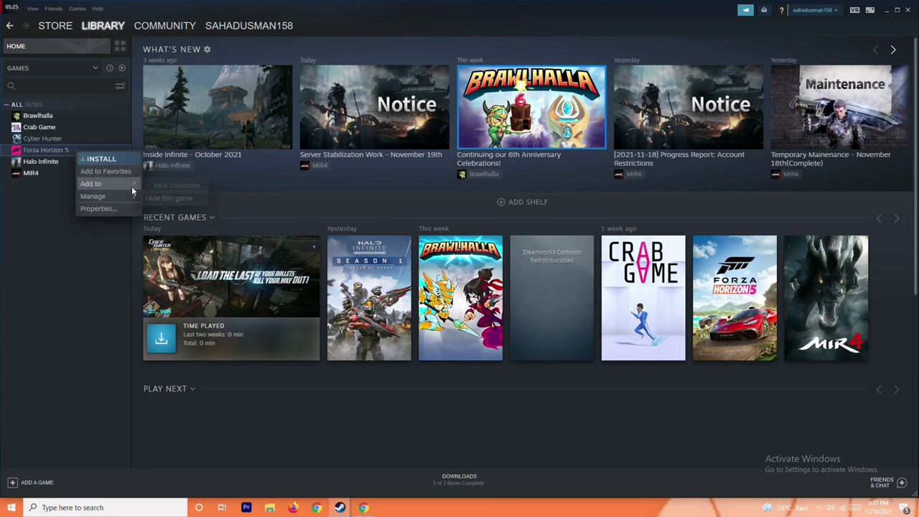
pyautogui.click(59, 231)
pyautogui.click(71, 153)
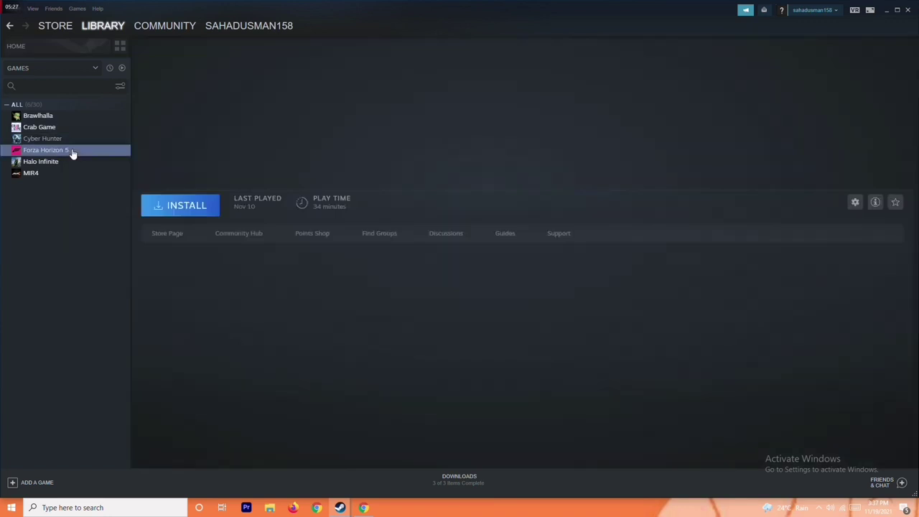
# - Open Crab Game's library page, view the game's management options including Uninstall, and minimize Steam
pyautogui.click(50, 130)
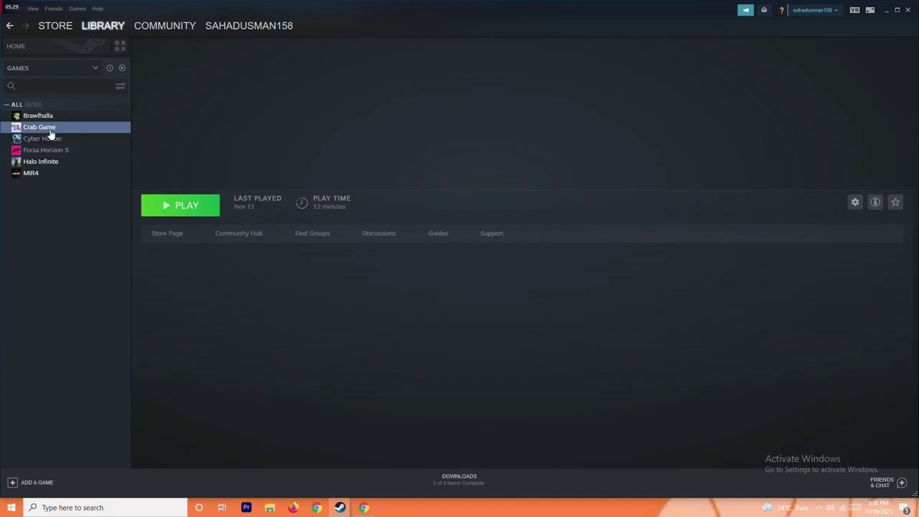
pyautogui.rightClick(82, 132)
pyautogui.moveTo(108, 177)
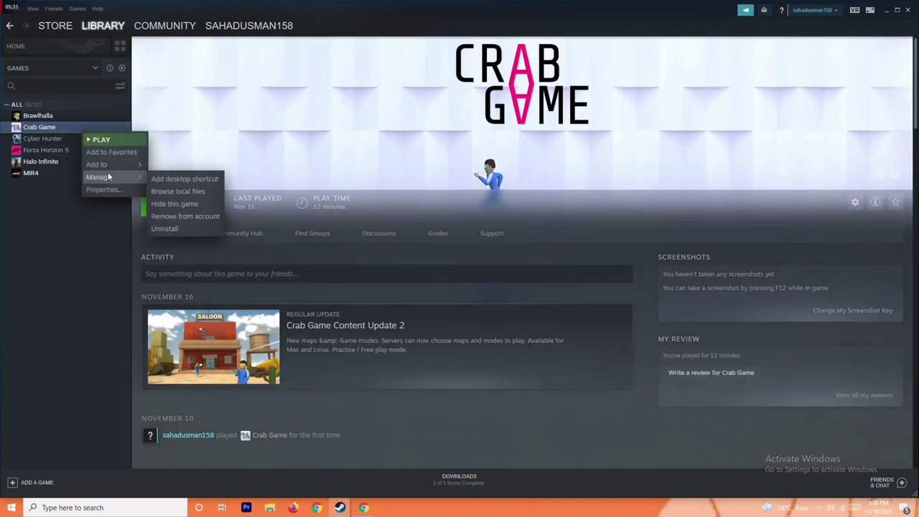
pyautogui.click(68, 268)
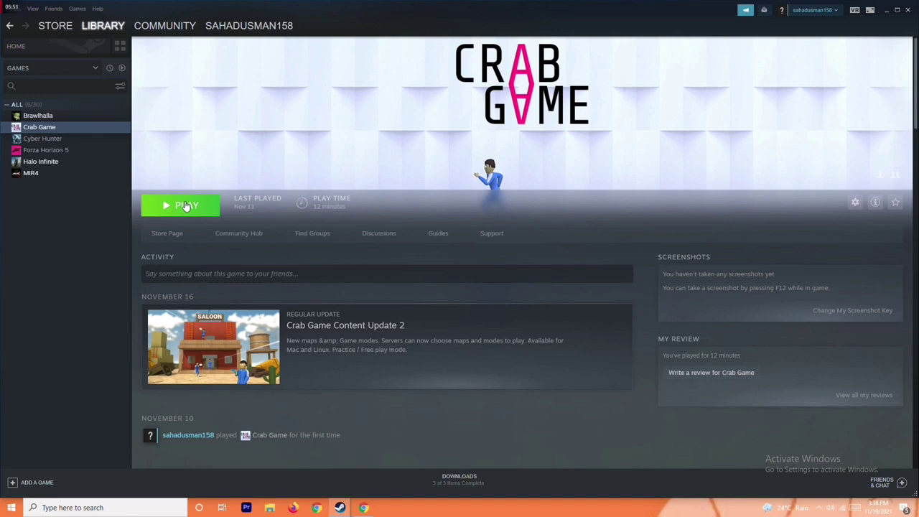
pyautogui.click(886, 11)
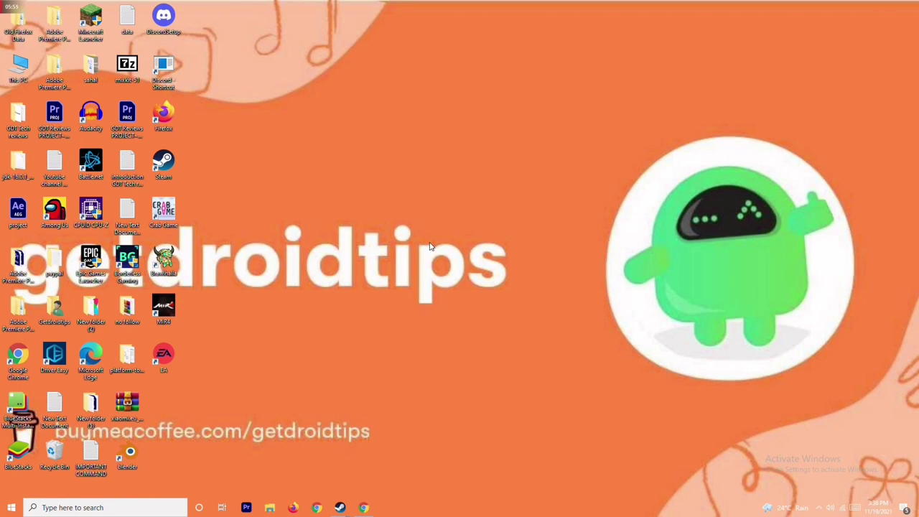